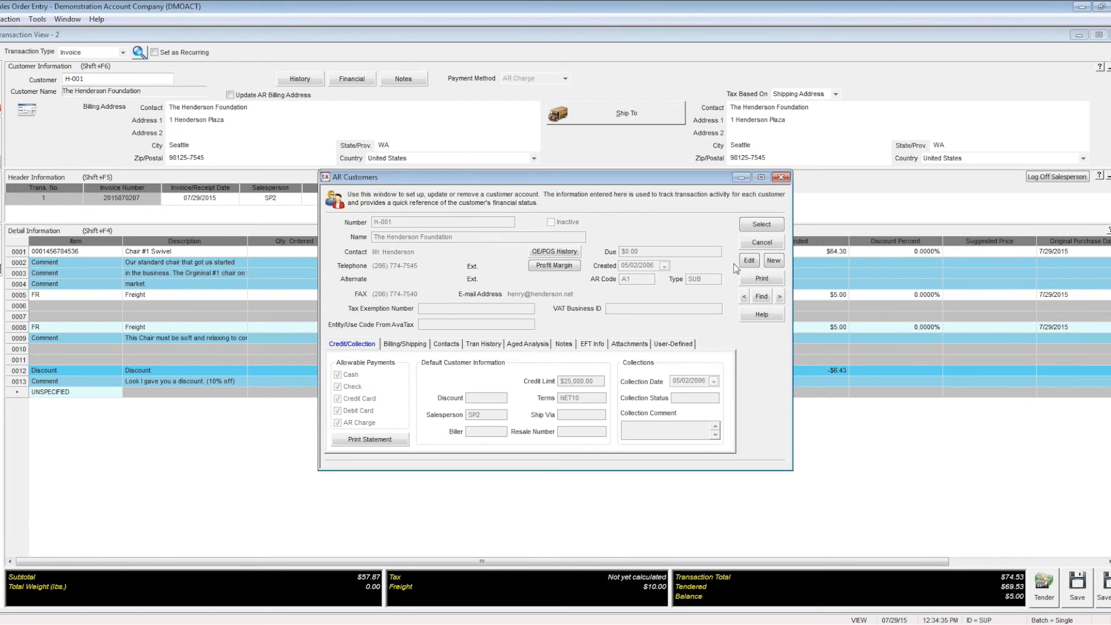
# - Close the customer's AR record and the customer lookup to return to the invoice
pyautogui.click(759, 244)
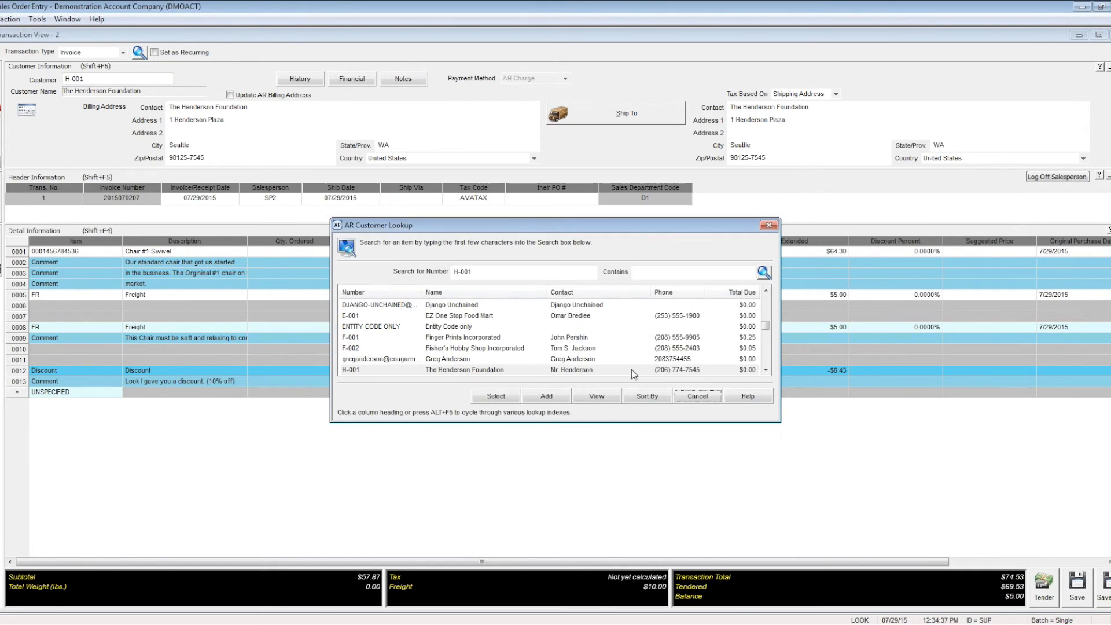
pyautogui.click(698, 397)
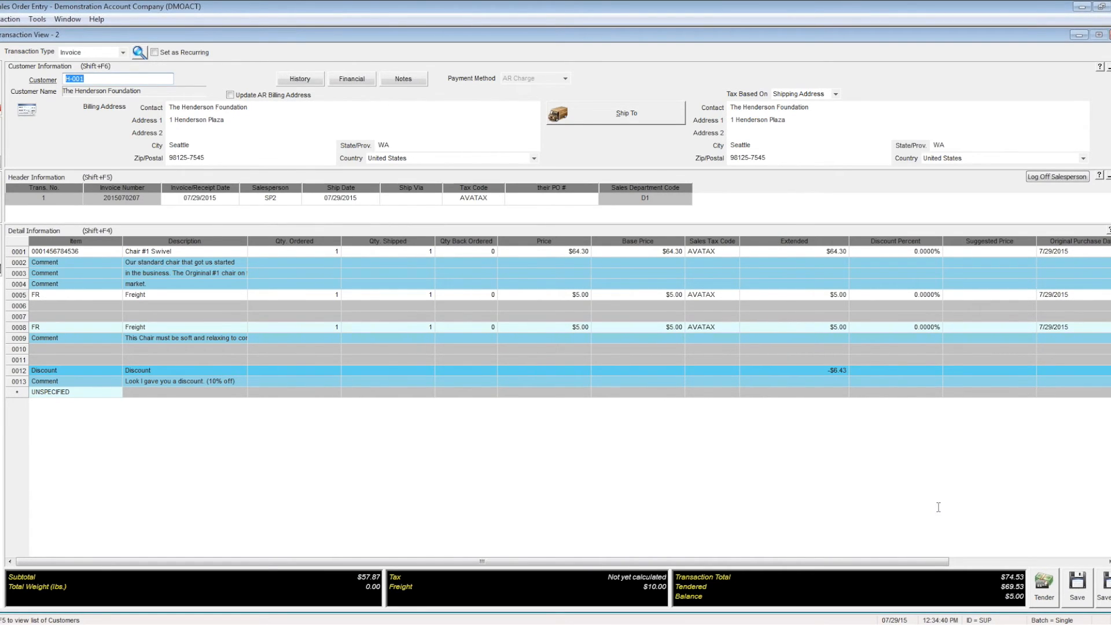
pyautogui.press('F5')
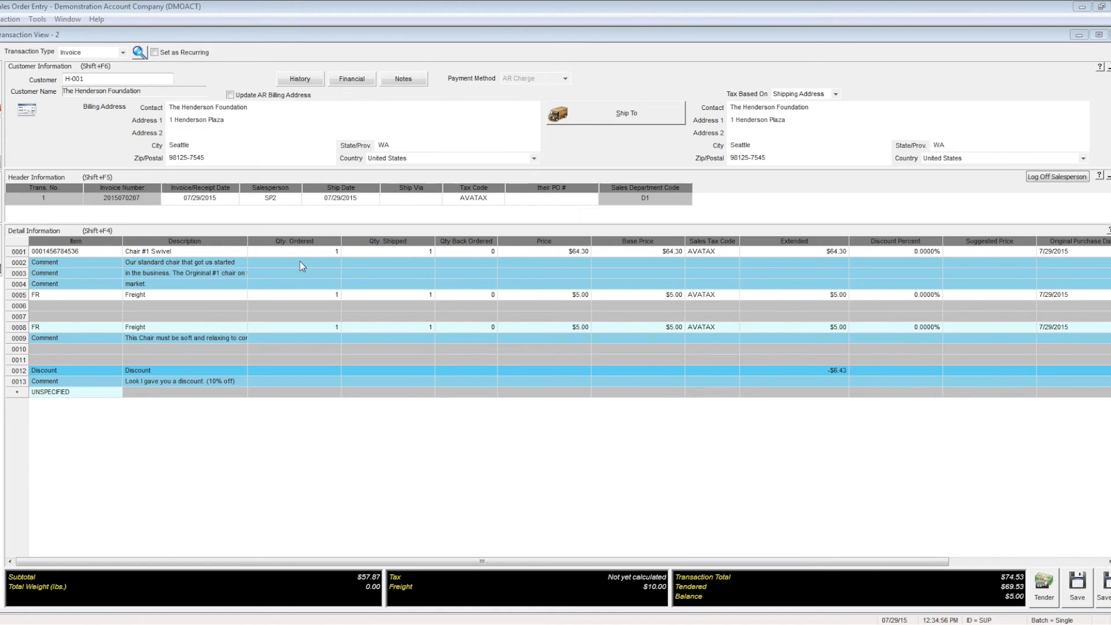
# - Try inserting an item line from blank line 0007, and delete the resulting unspecified line 0010
pyautogui.click(93, 392)
pyautogui.rightClick(93, 395)
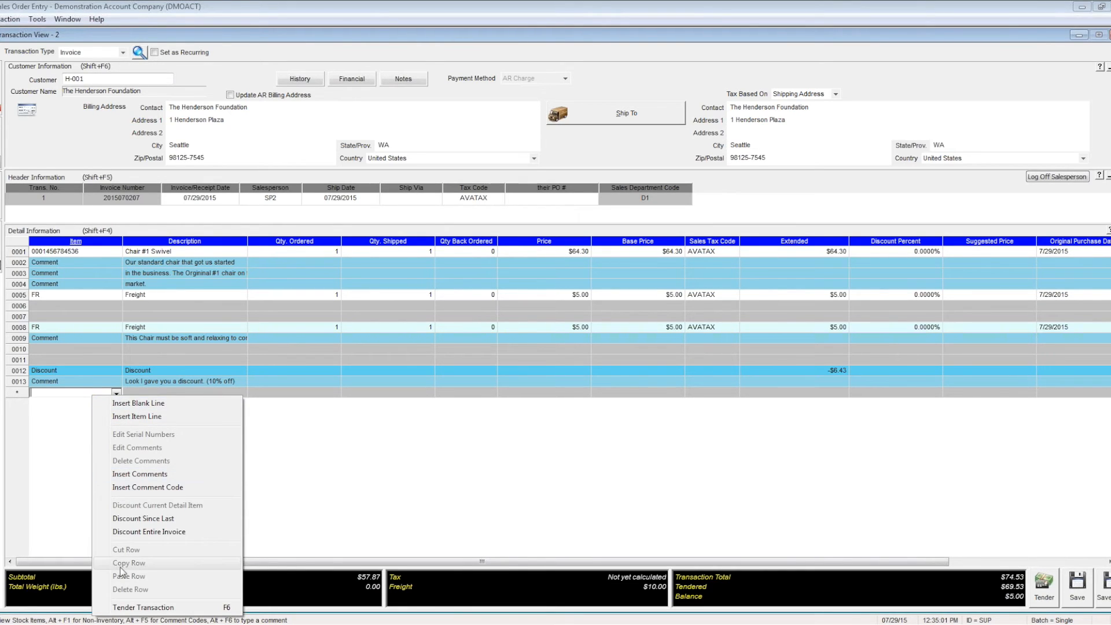
pyautogui.click(87, 317)
pyautogui.rightClick(87, 318)
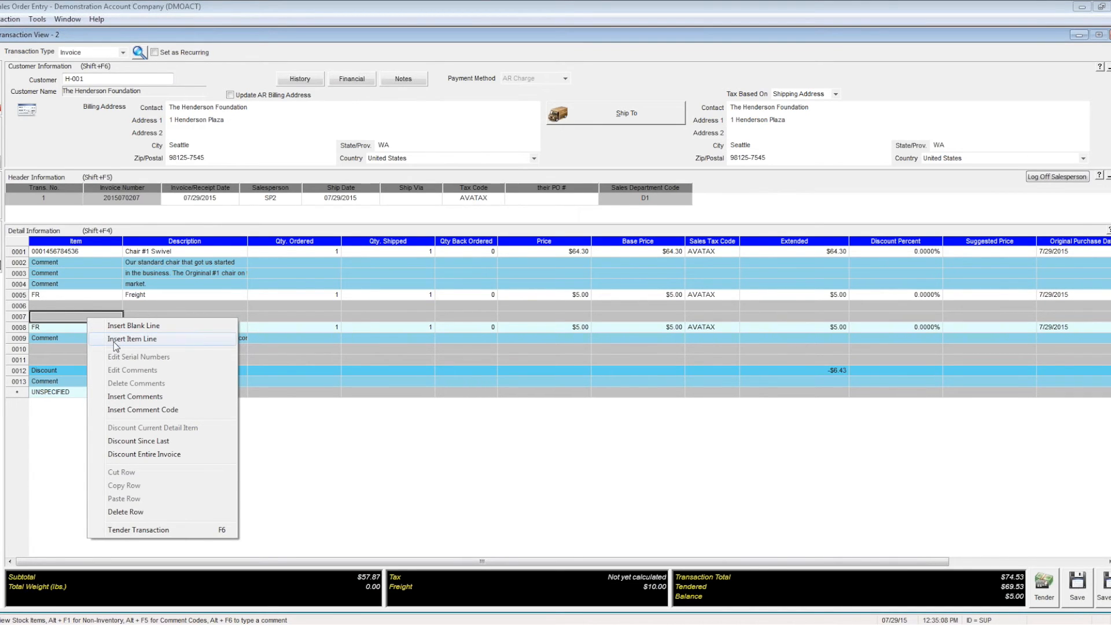
pyautogui.click(114, 340)
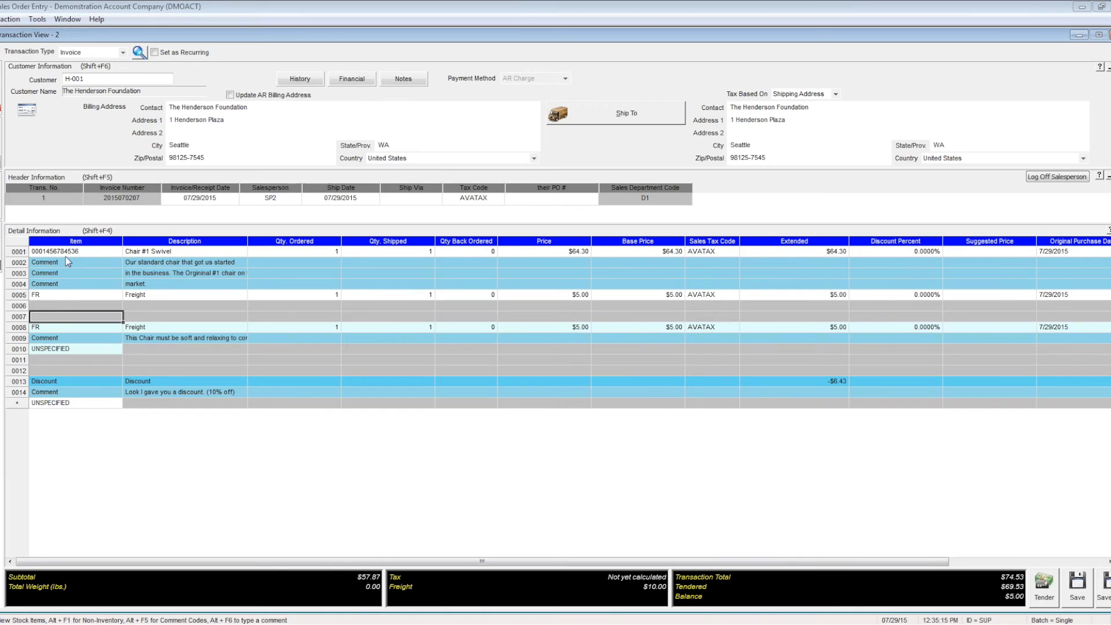
pyautogui.click(68, 353)
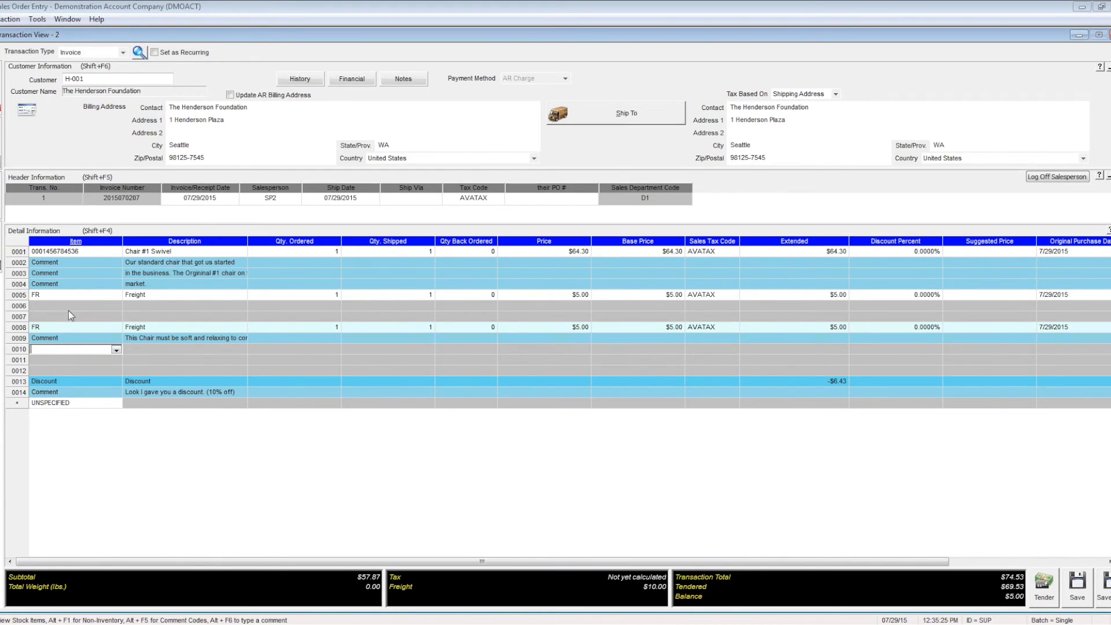
pyautogui.rightClick(75, 352)
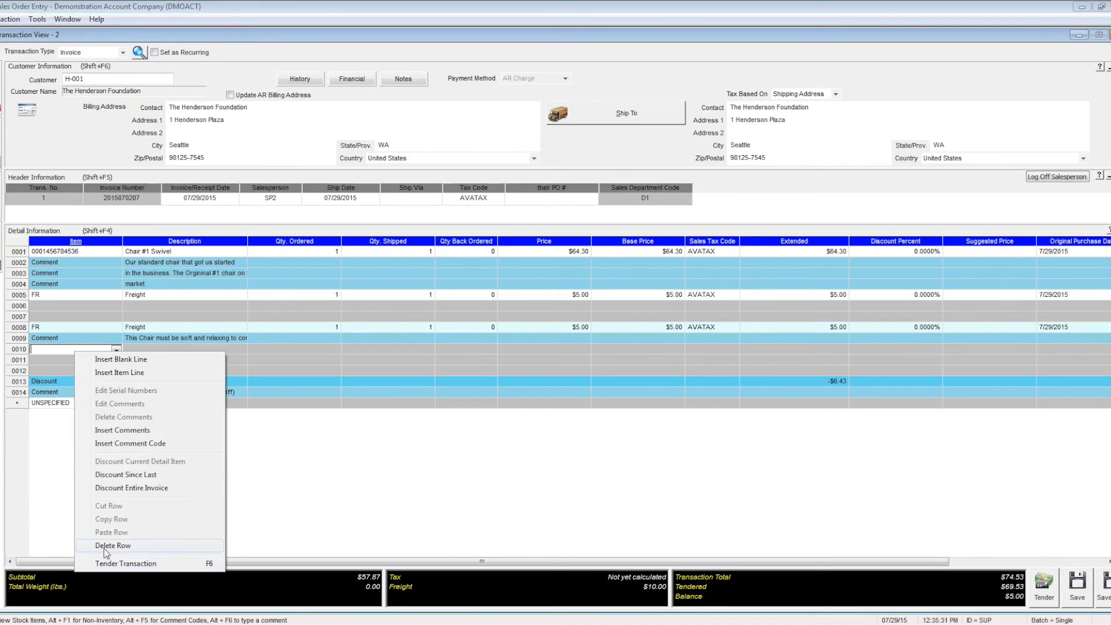
pyautogui.click(105, 547)
# - Try inserting an item line from freight line 0008, and delete the resulting unspecified line 0011
pyautogui.rightClick(82, 331)
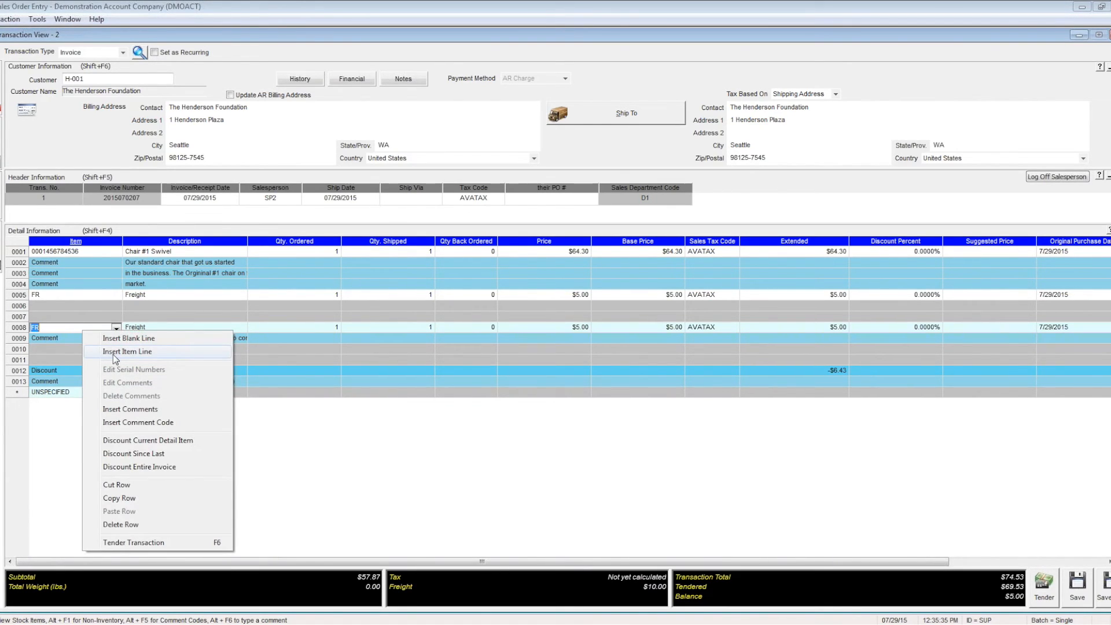
pyautogui.click(113, 353)
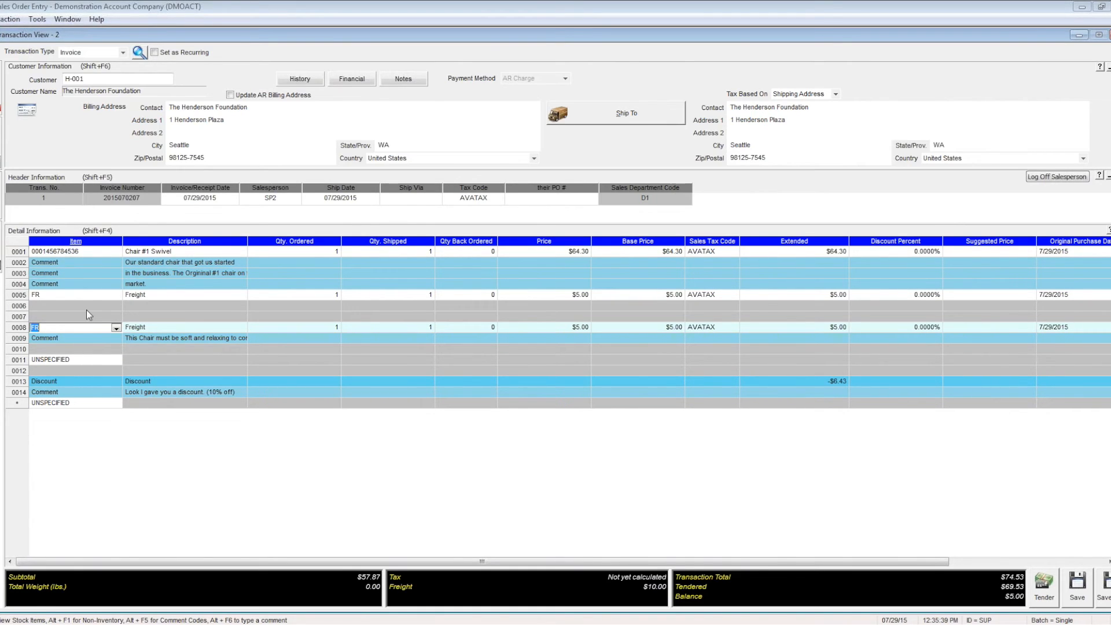
pyautogui.rightClick(82, 360)
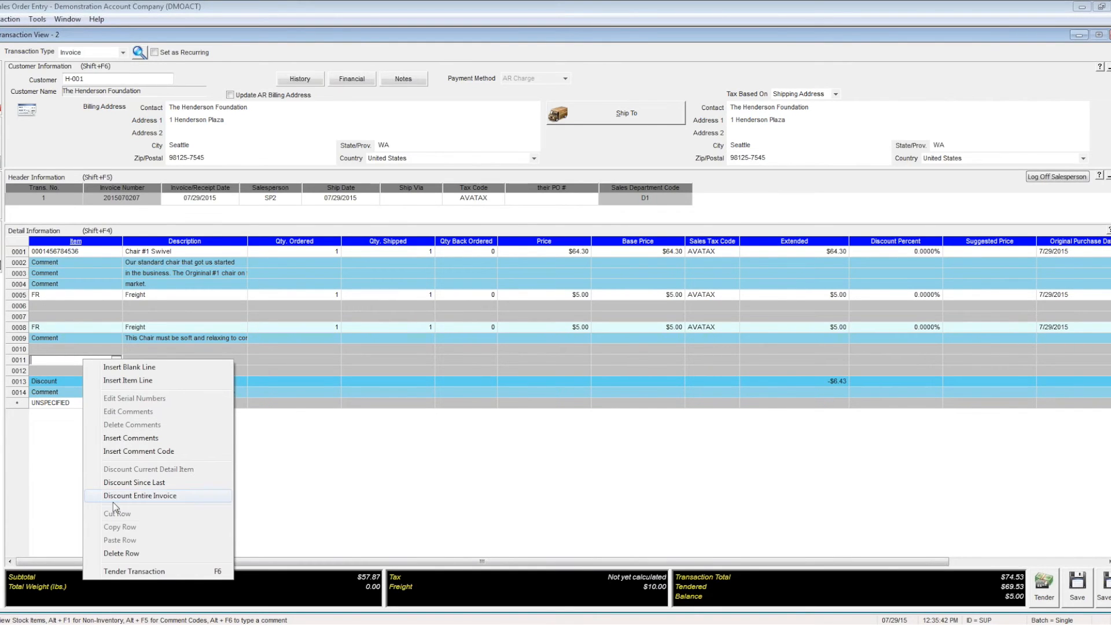
pyautogui.click(121, 553)
# - Insert an item line from freight line 0005, ahead of the second freight line
pyautogui.click(103, 307)
pyautogui.rightClick(95, 295)
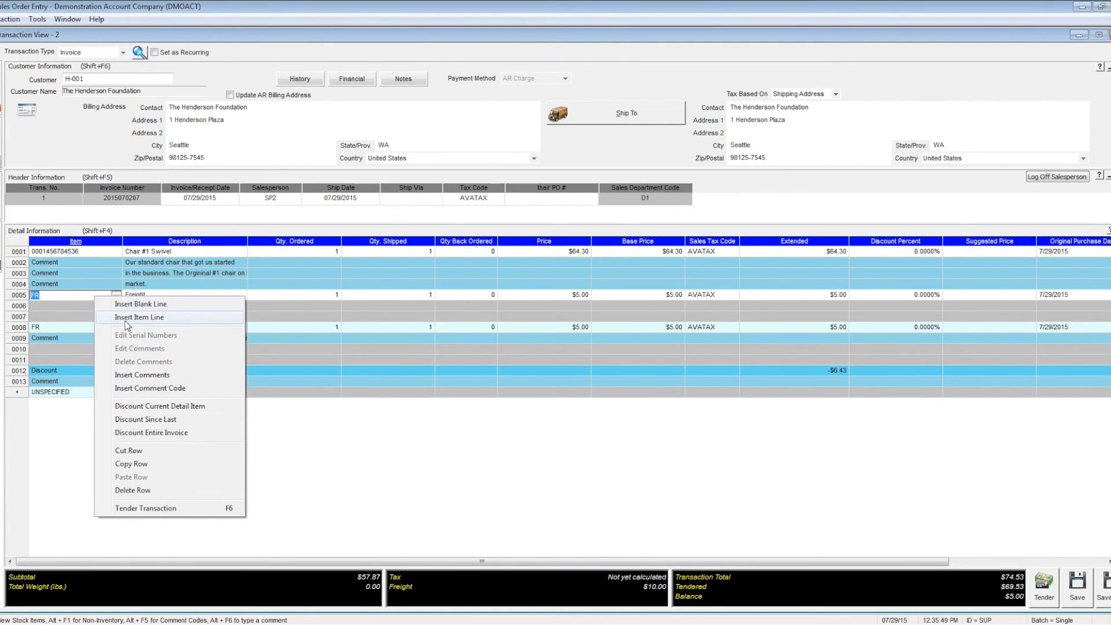
pyautogui.click(128, 317)
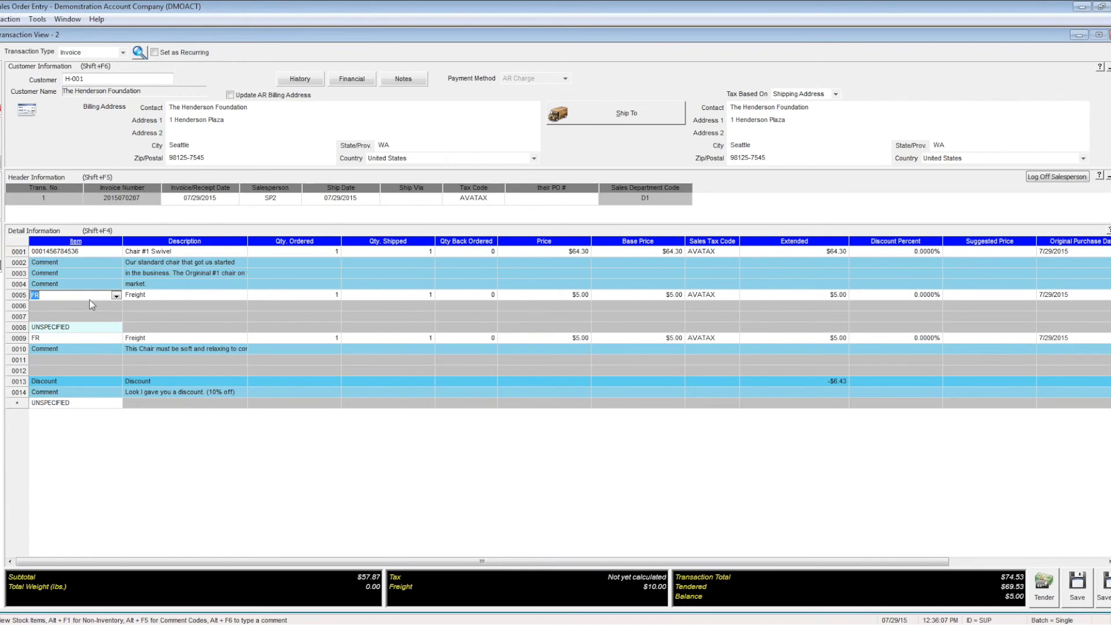
# - Insert an item line at the start of the invoice detail, above Chair #1 Swivel
pyautogui.click(99, 284)
pyautogui.rightClick(95, 283)
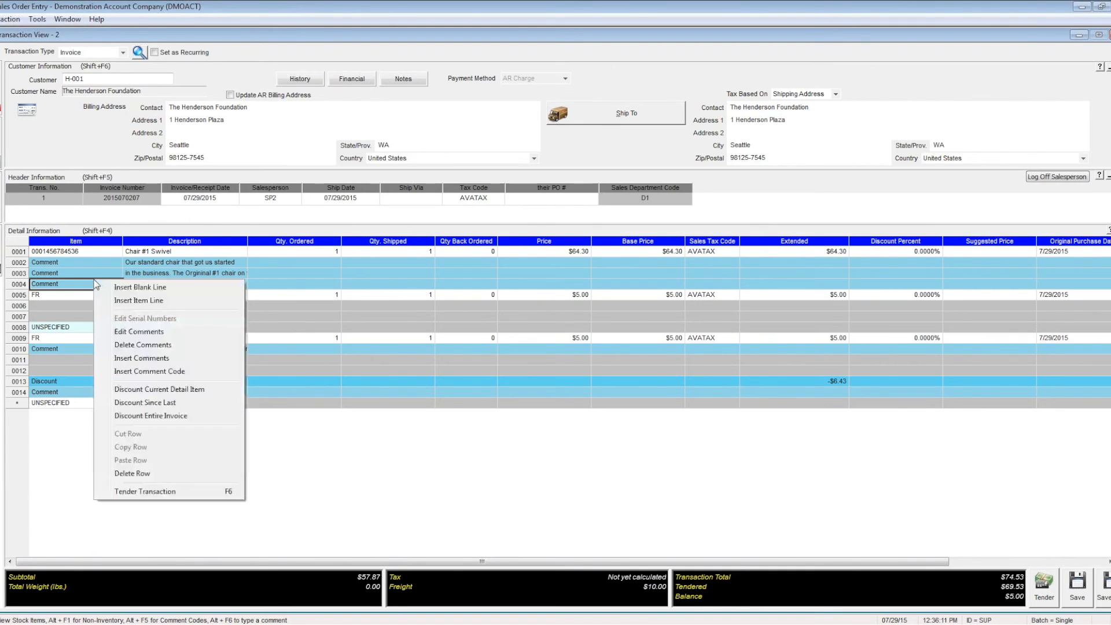
pyautogui.click(127, 305)
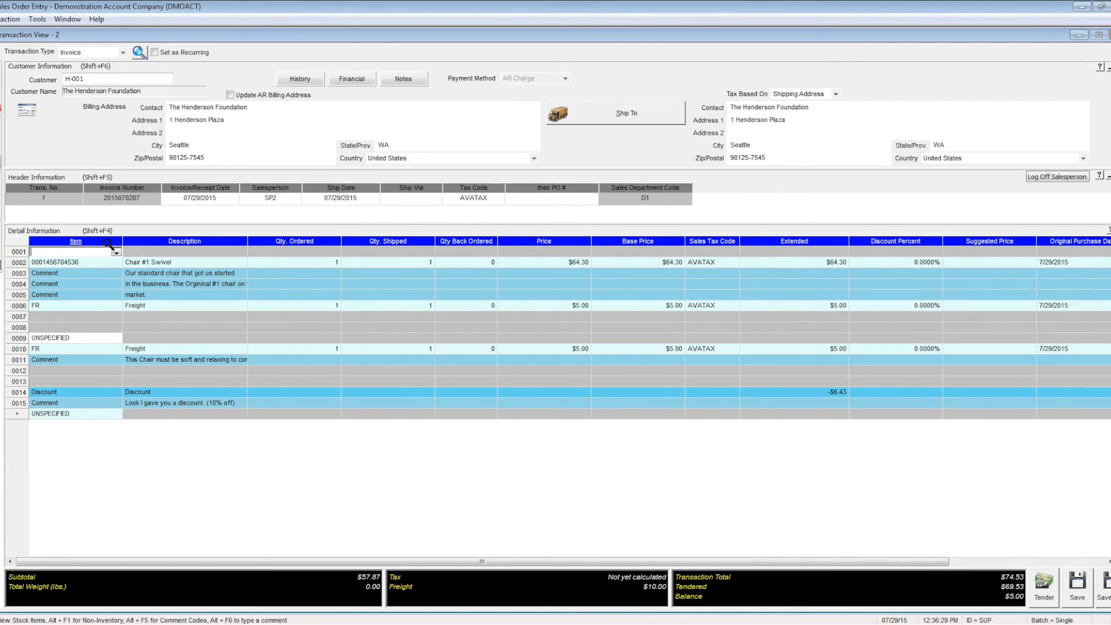
# - Fill the new first line with the stock item Leather Task Chair - No arms and accept its default values
pyautogui.click(116, 252)
pyautogui.doubleClick(395, 316)
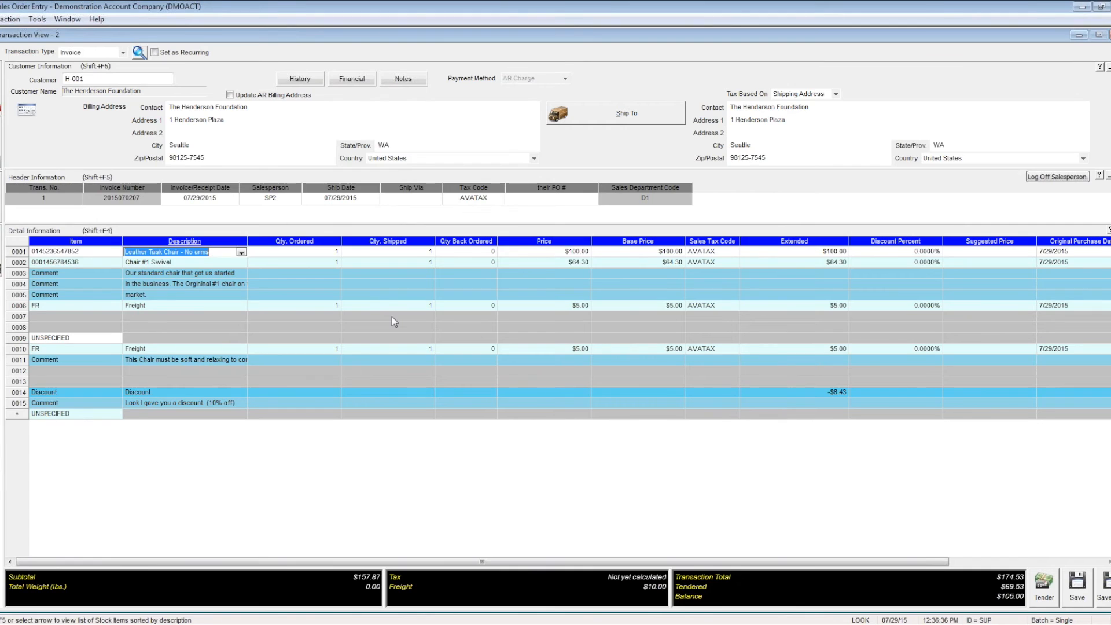
pyautogui.press('Tab')
pyautogui.press('Tab')
pyautogui.press('Tab')
pyautogui.press('Tab')
pyautogui.press('Tab')
pyautogui.press('Tab')
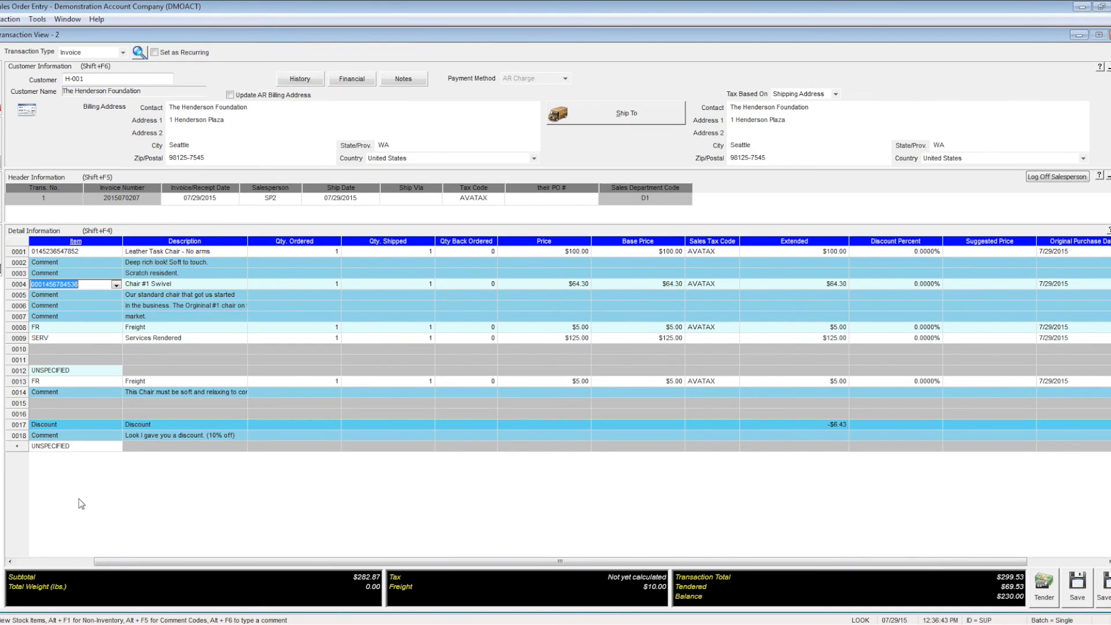
# - View the available Ship Via codes for the invoice header and leave the lookup without selecting one
pyautogui.click(81, 448)
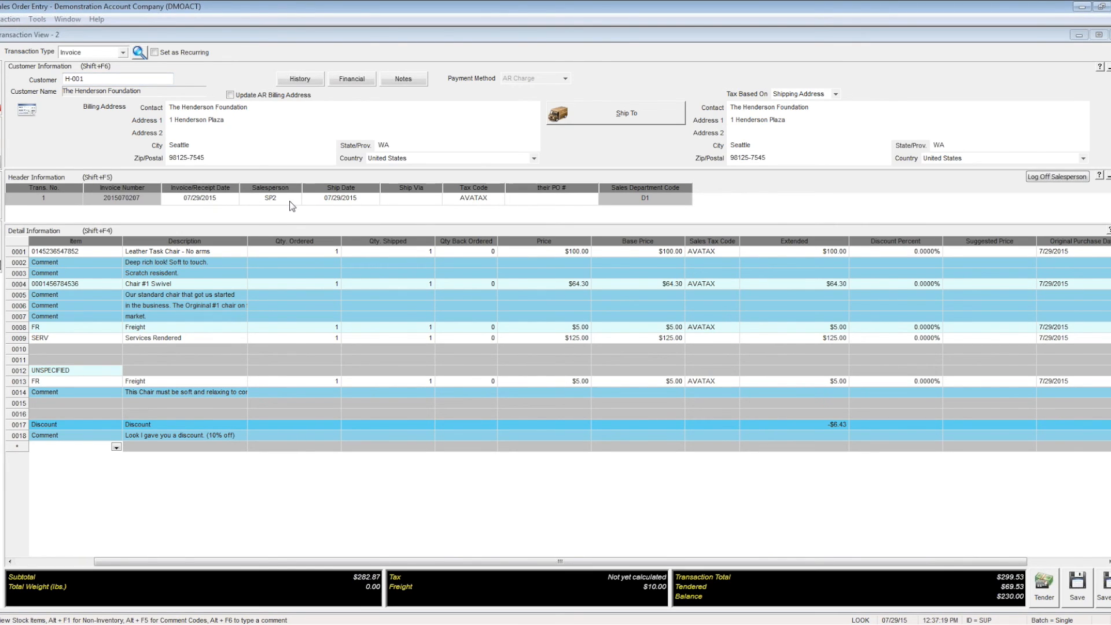
pyautogui.click(428, 199)
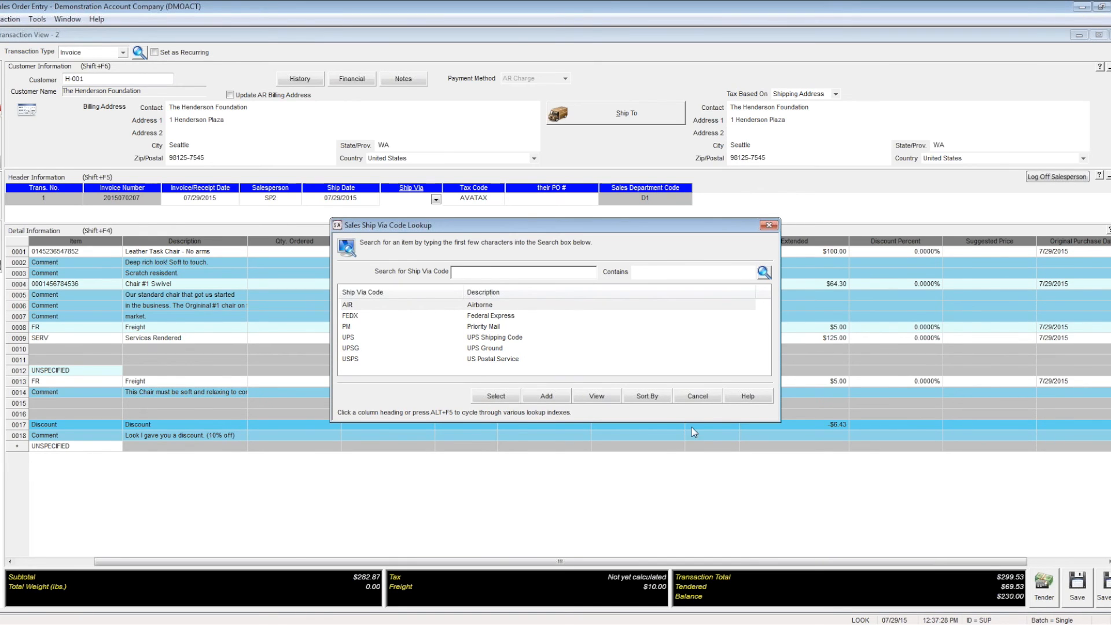
pyautogui.click(698, 396)
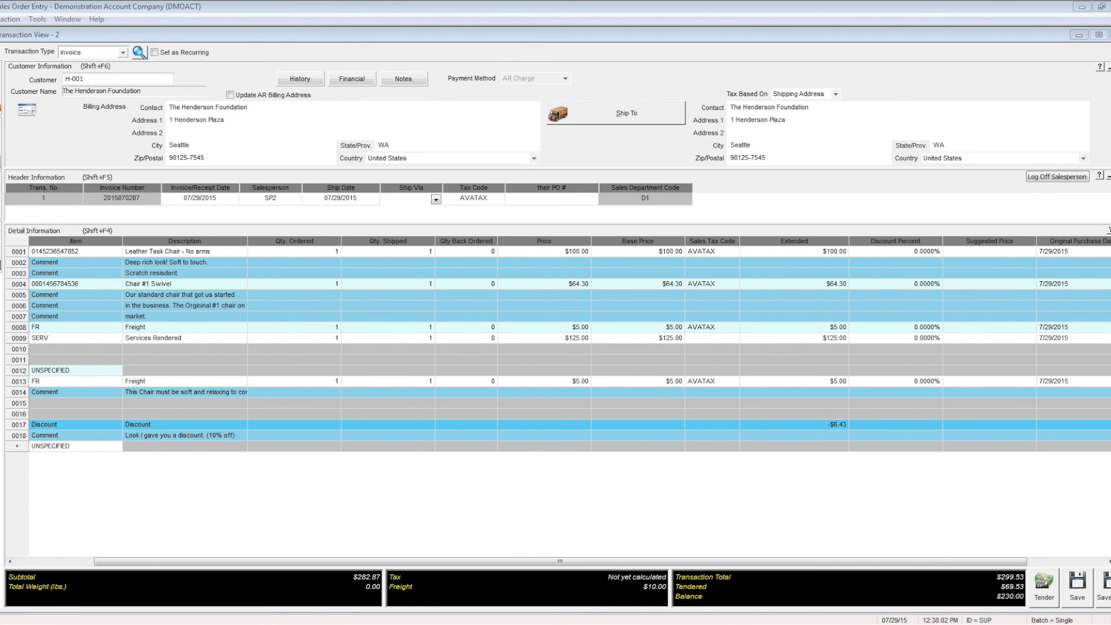
# - Look through the Denali Documentation folder among the installed programs, and return to the meeting controls
pyautogui.click(7, 615)
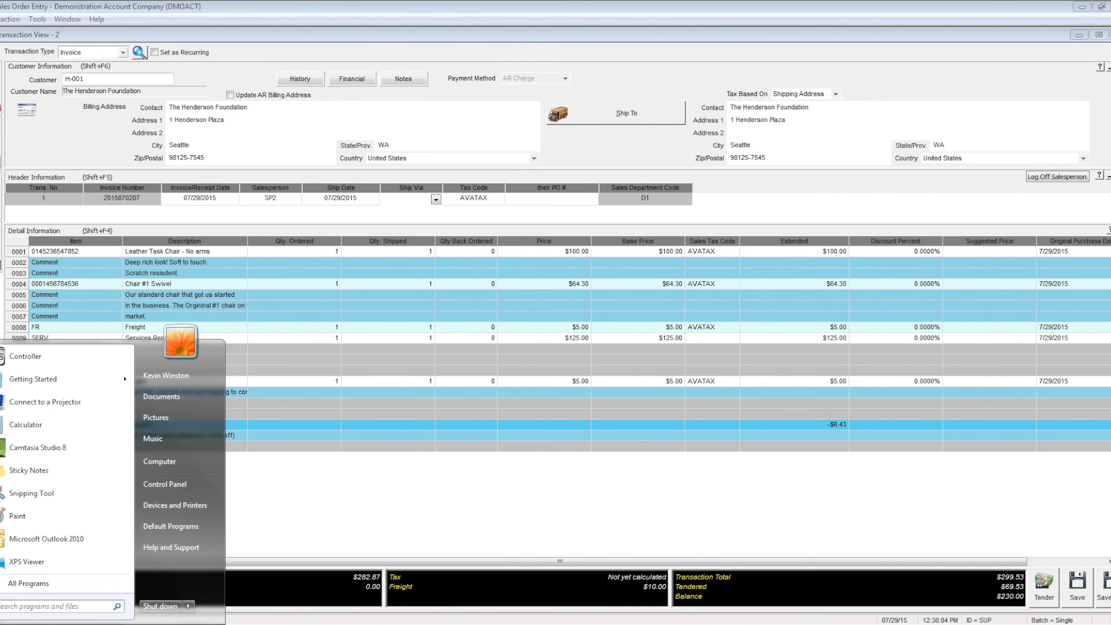
pyautogui.click(44, 588)
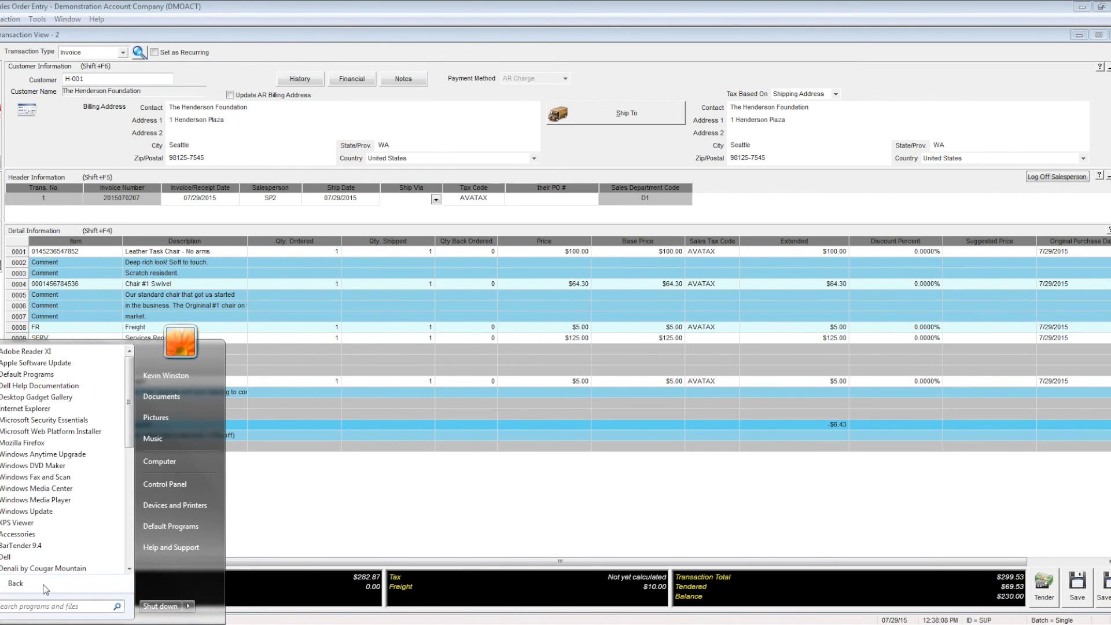
pyautogui.click(41, 568)
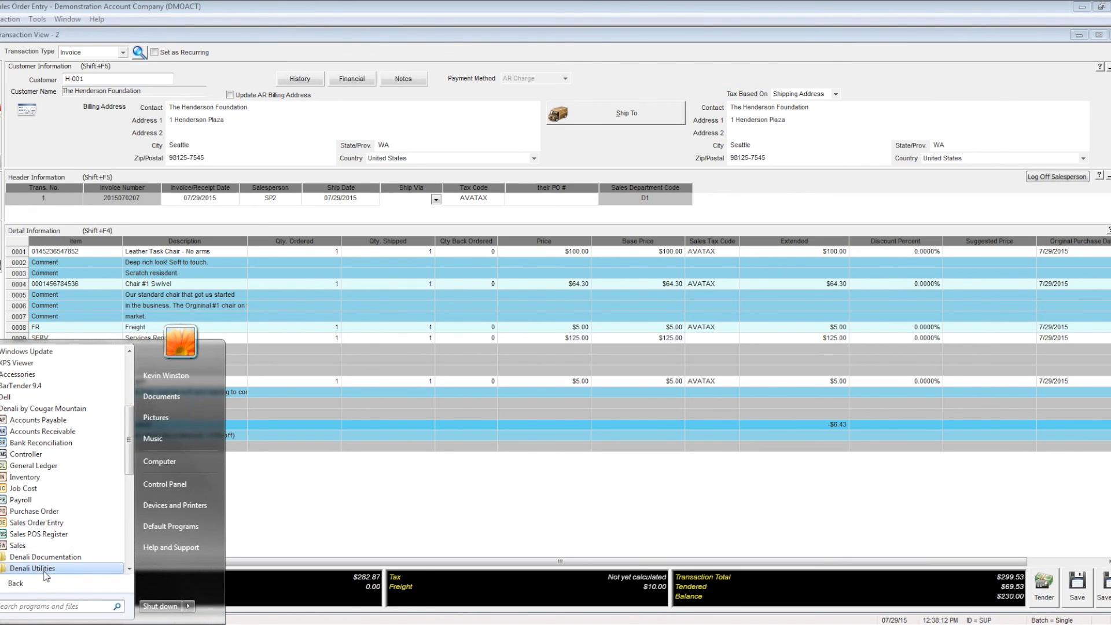
pyautogui.click(44, 558)
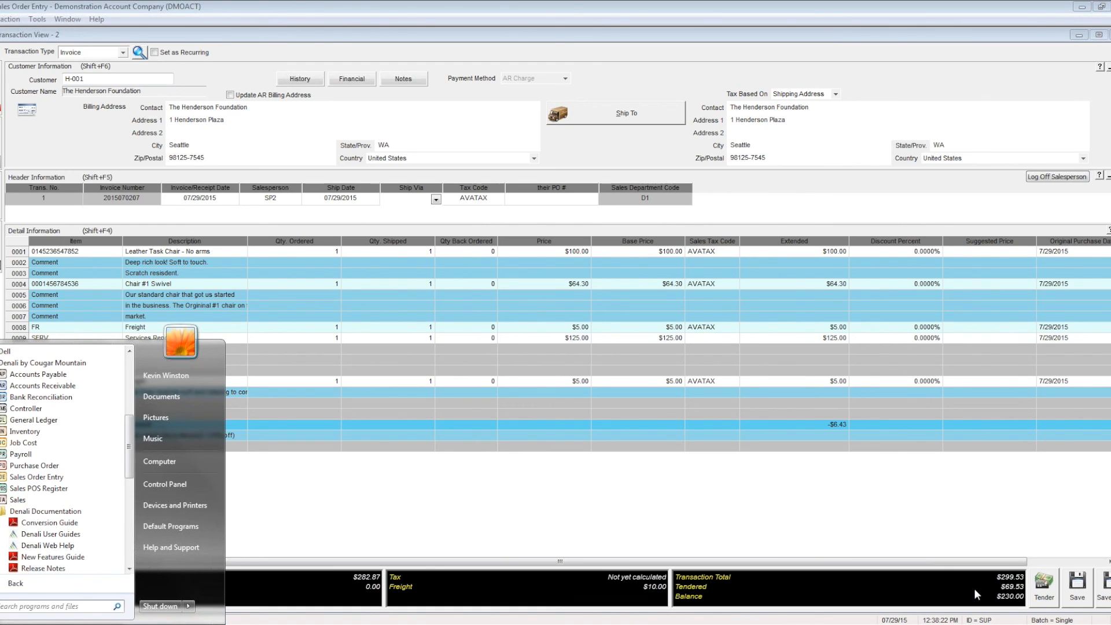
pyautogui.click(1059, 505)
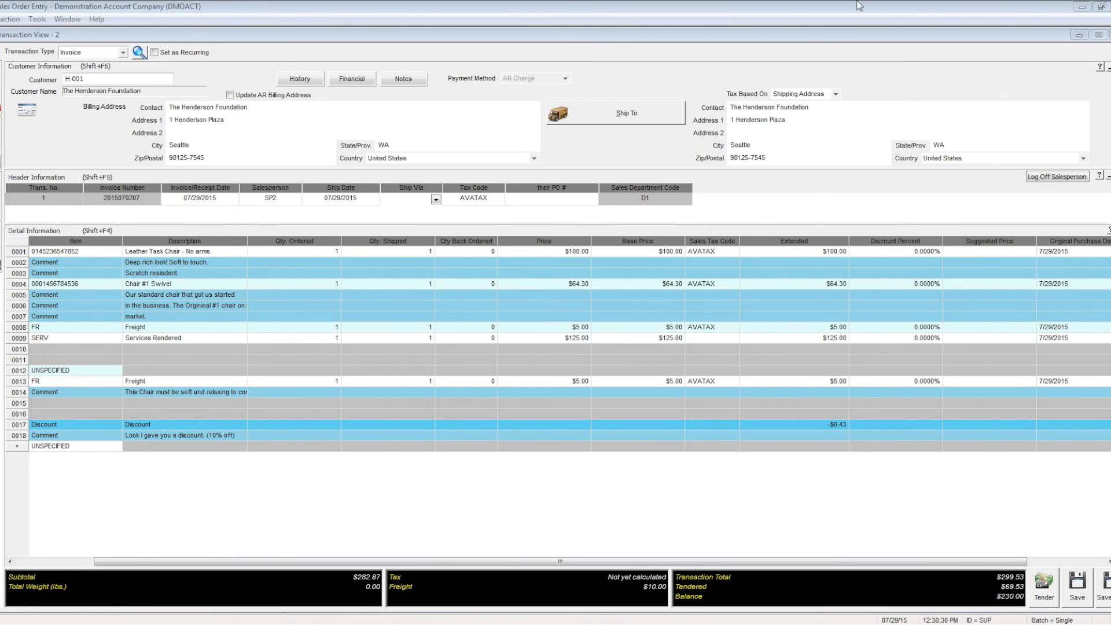
pyautogui.click(1071, 9)
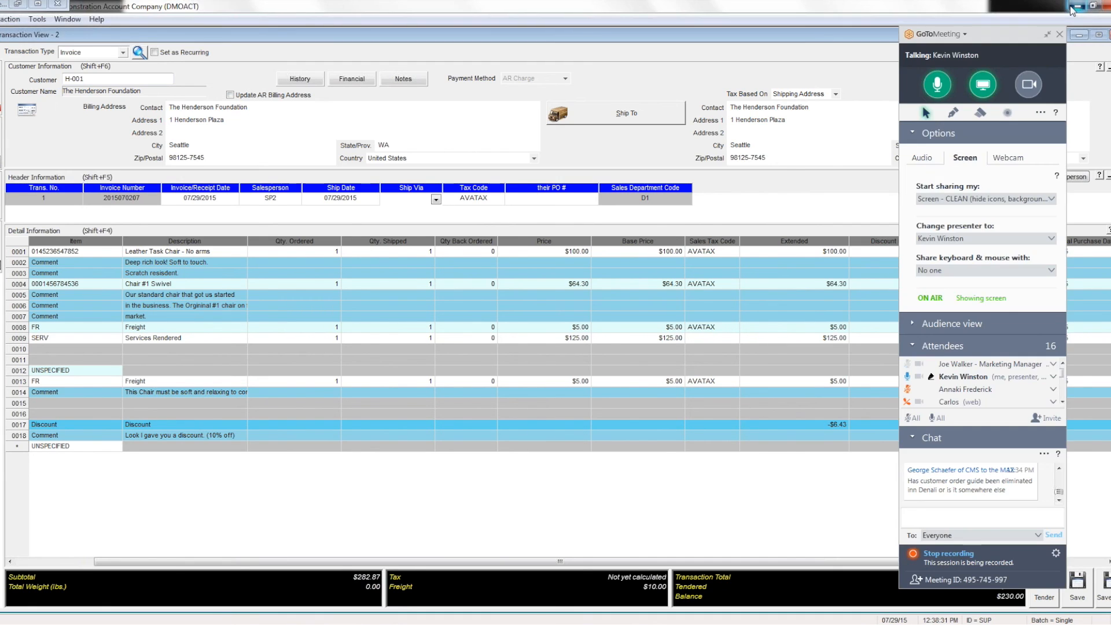